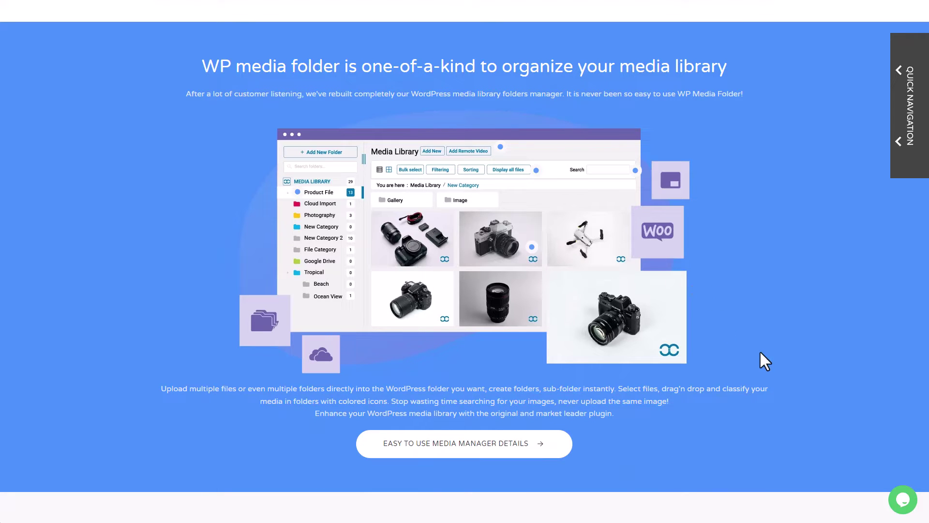
Scroll the WP Media Folder product page down to 'The WordPress Media Folders, Live' video section
scroll(746, 334, down, 8)
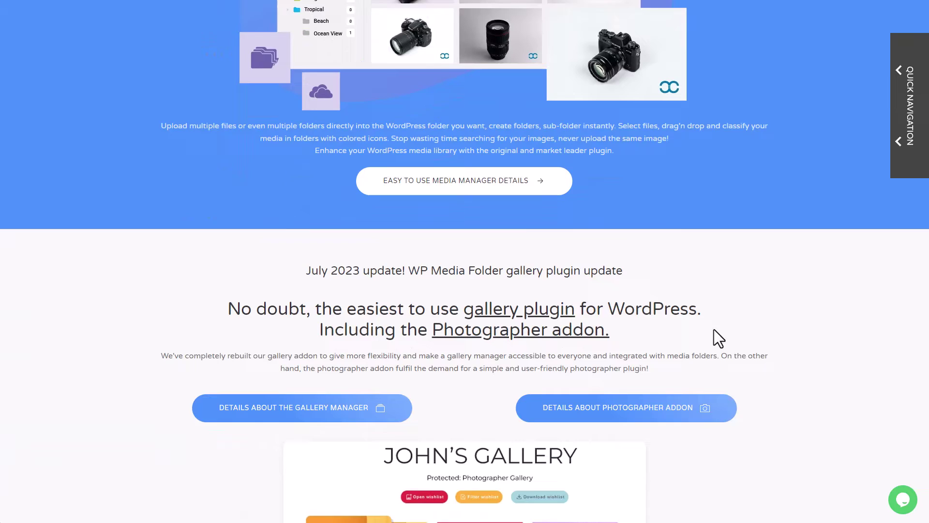
scroll(714, 330, down, 10)
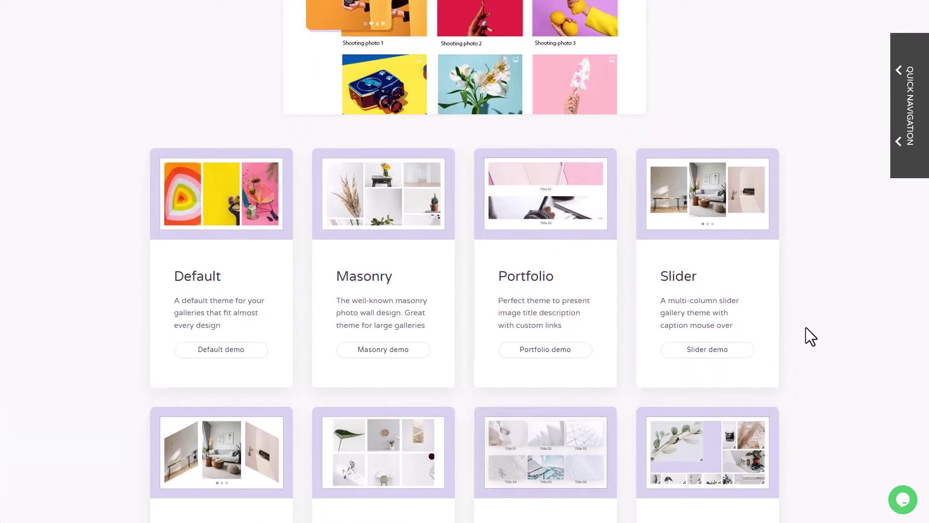
scroll(823, 338, down, 8)
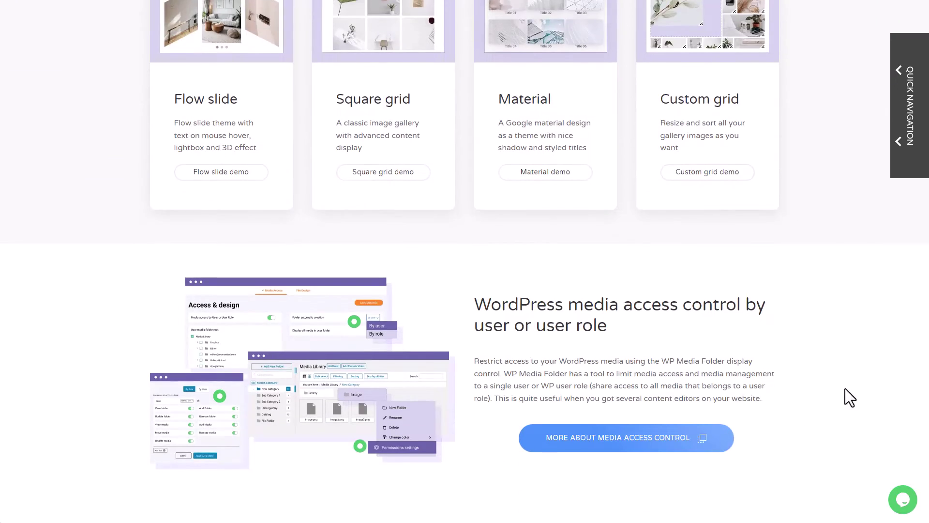
scroll(822, 376, down, 10)
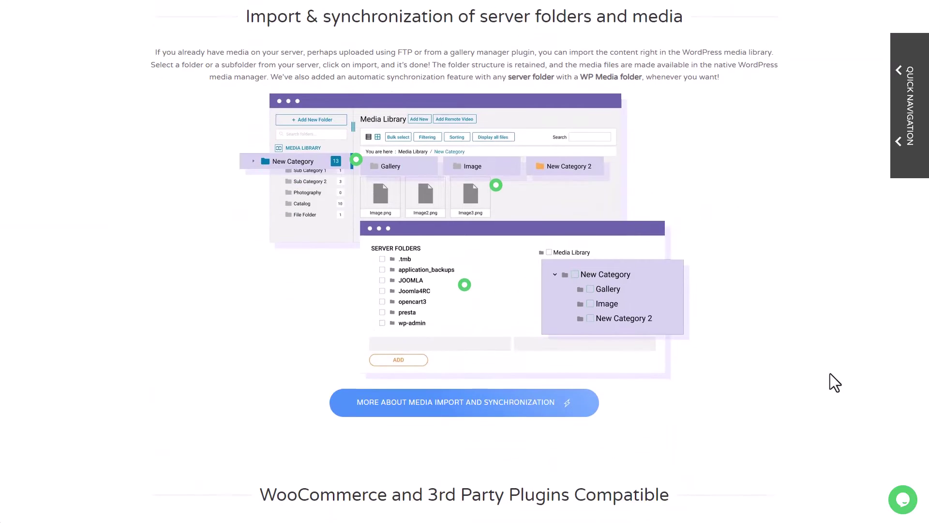
scroll(708, 342, down, 12)
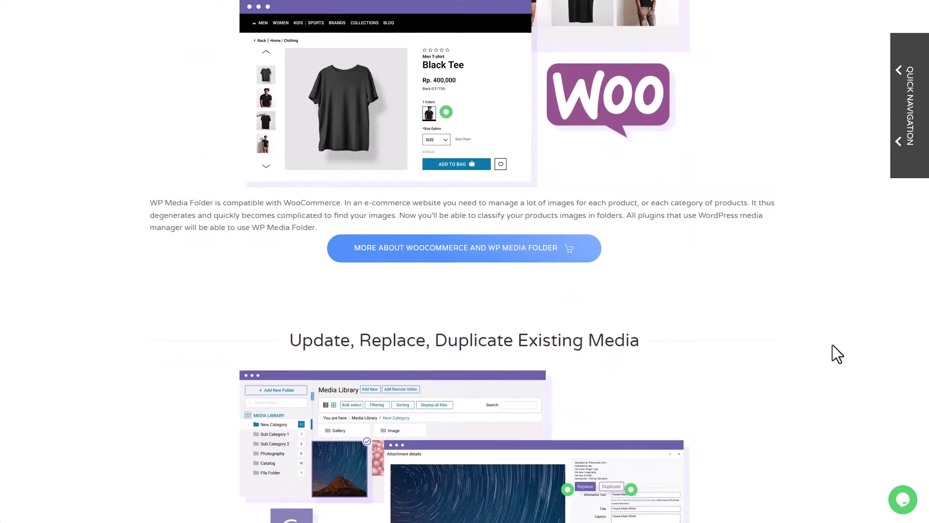
scroll(832, 349, down, 3)
scroll(858, 359, down, 5)
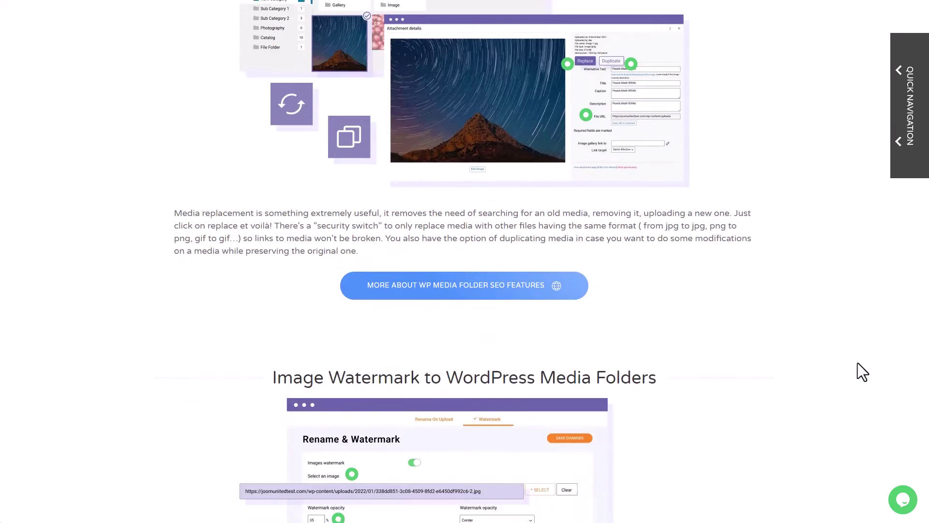
scroll(857, 376, down, 6)
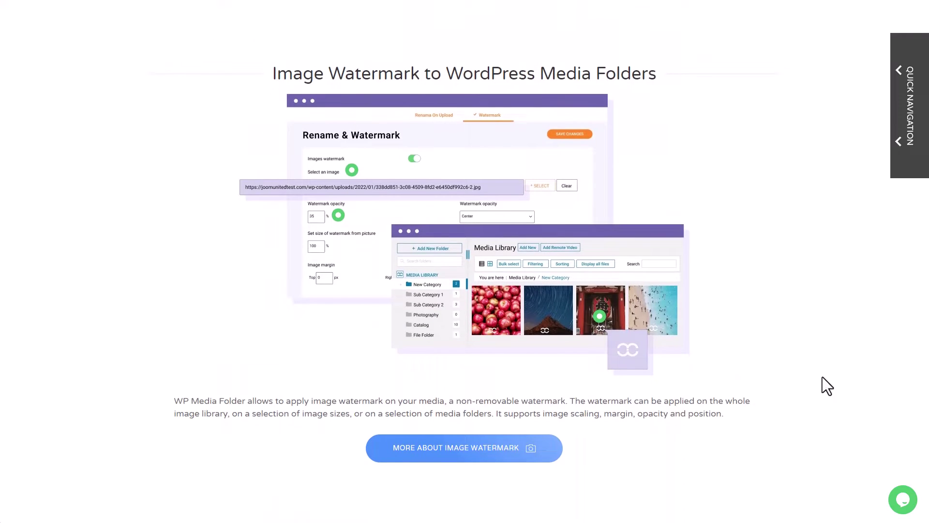
scroll(842, 327, down, 3)
scroll(619, 374, up, 2)
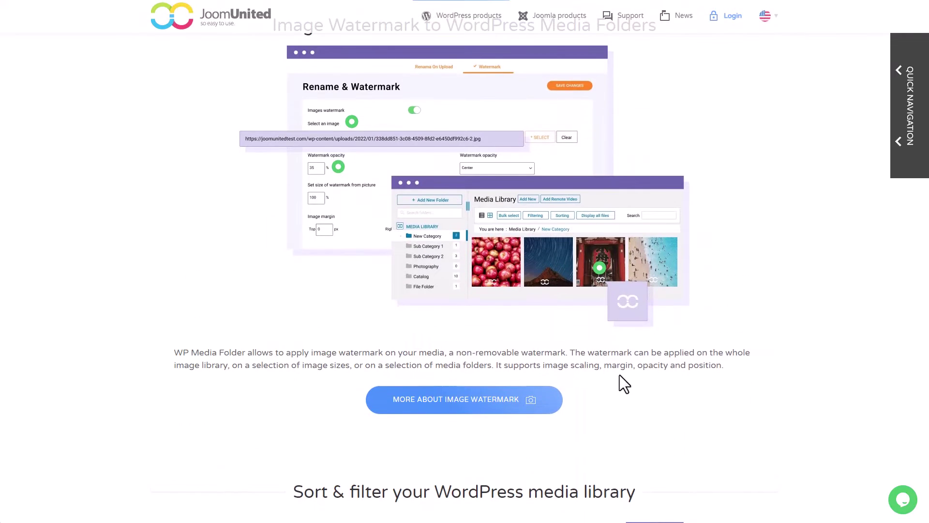
scroll(744, 366, down, 8)
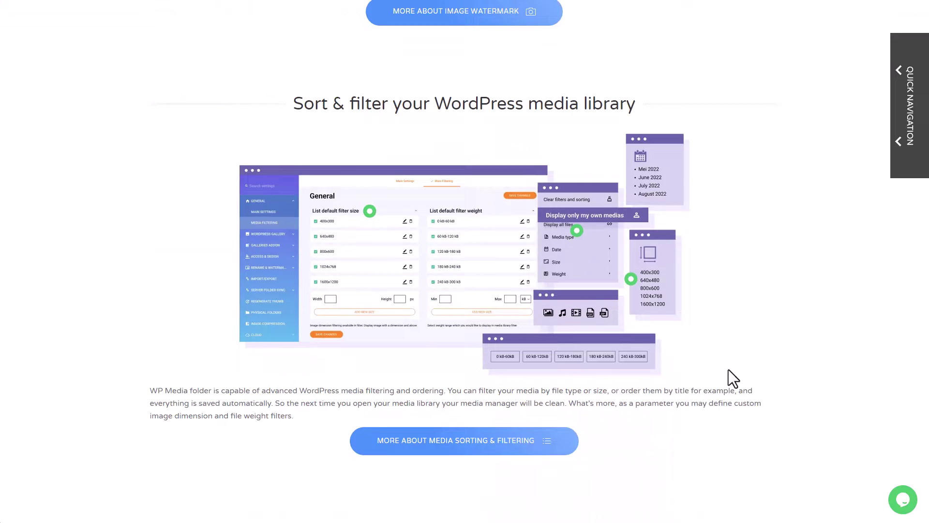
scroll(741, 358, down, 1)
scroll(758, 344, down, 10)
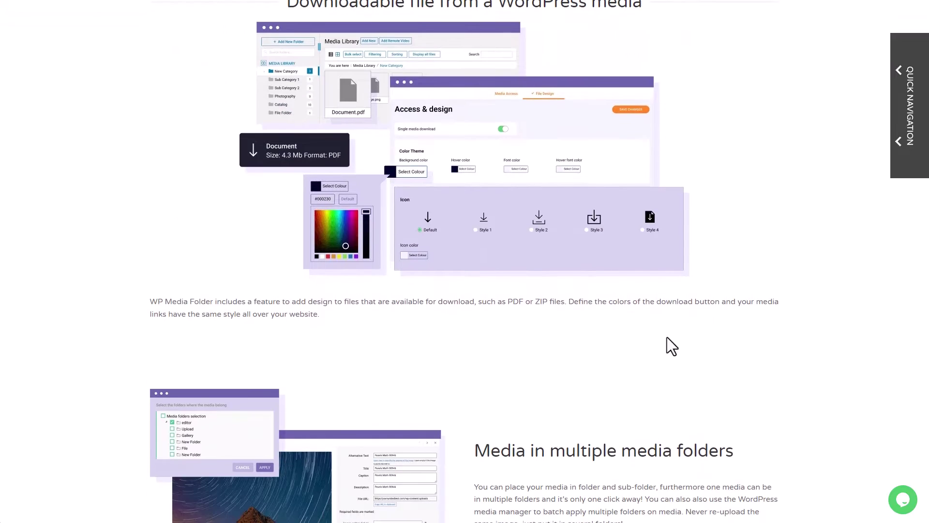
scroll(783, 307, down, 16)
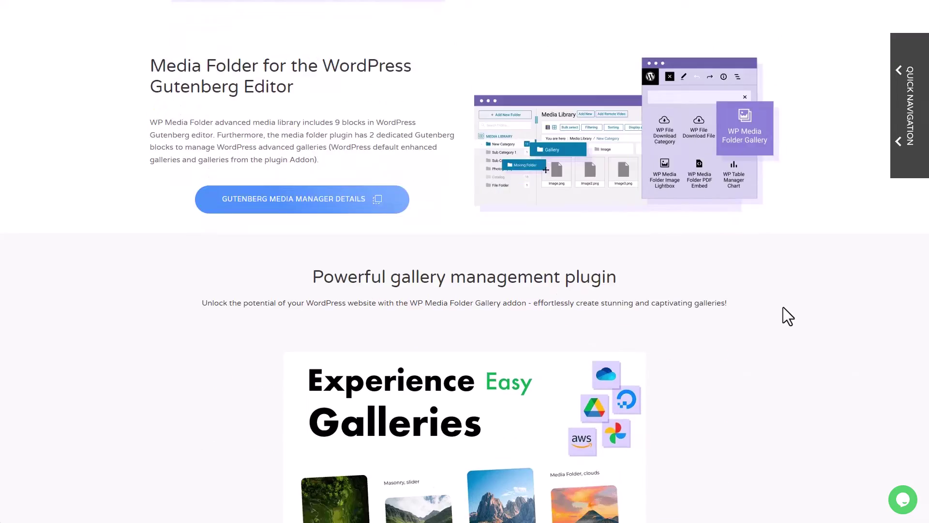
scroll(783, 307, down, 14)
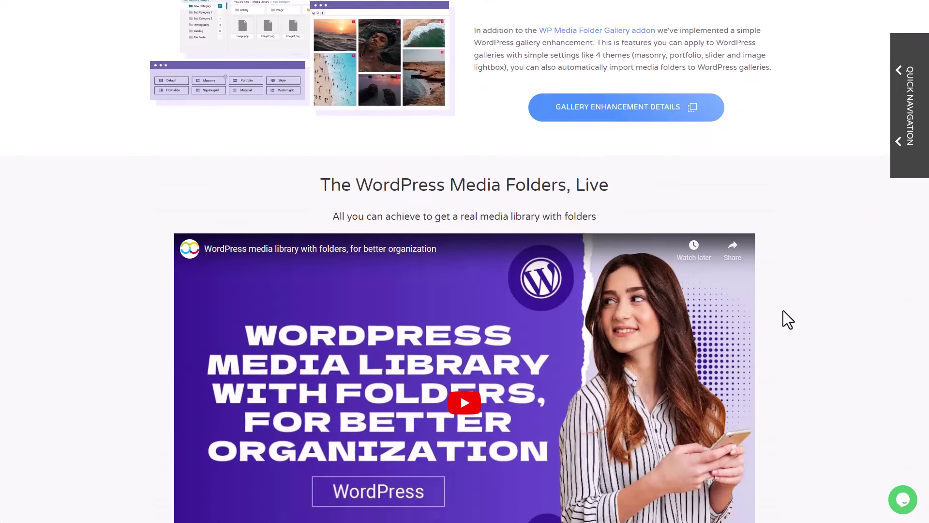
scroll(783, 309, up, 2)
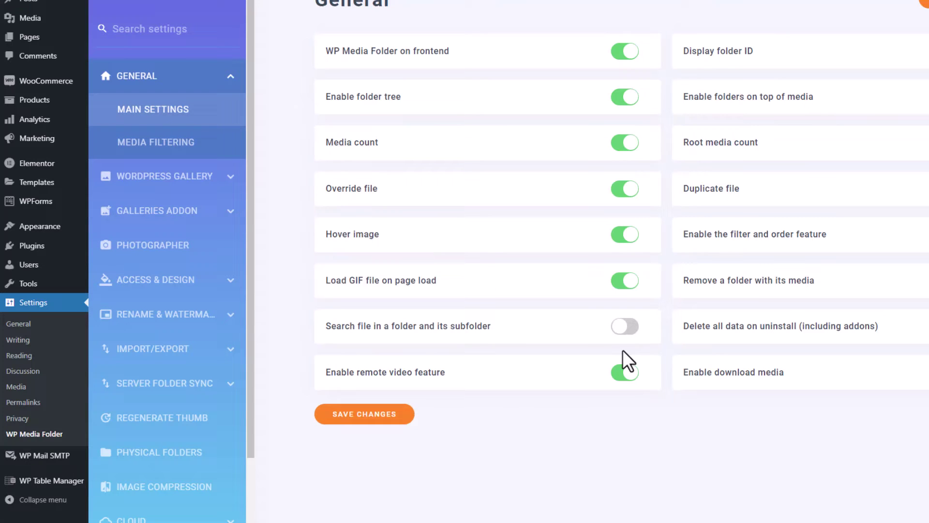
Switch on 'Enable remote video feature' in the WP Media Folder main settings
click(627, 374)
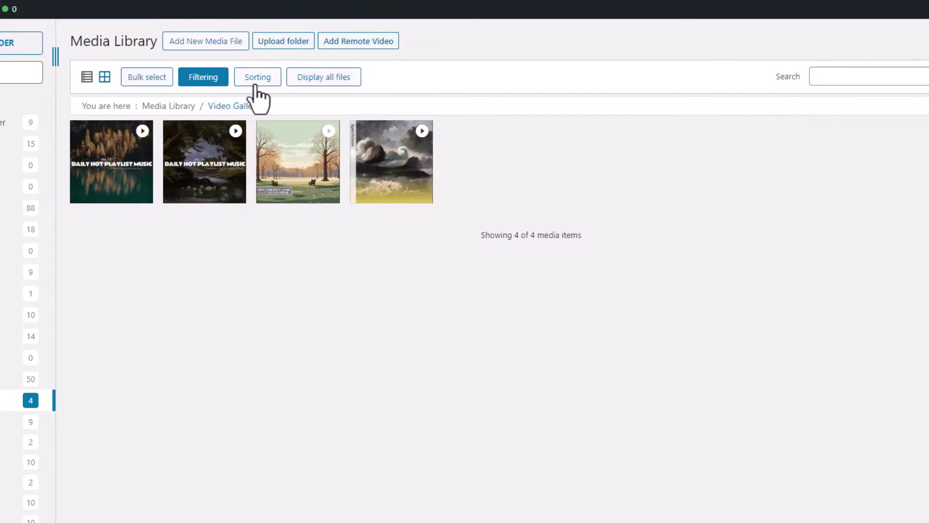
Add the first two pasted YouTube links as remote videos in the Video Gallery folder
click(366, 42)
text(https://www.youtube.com/watch?v=moR4uw-NWLY)
click(555, 210)
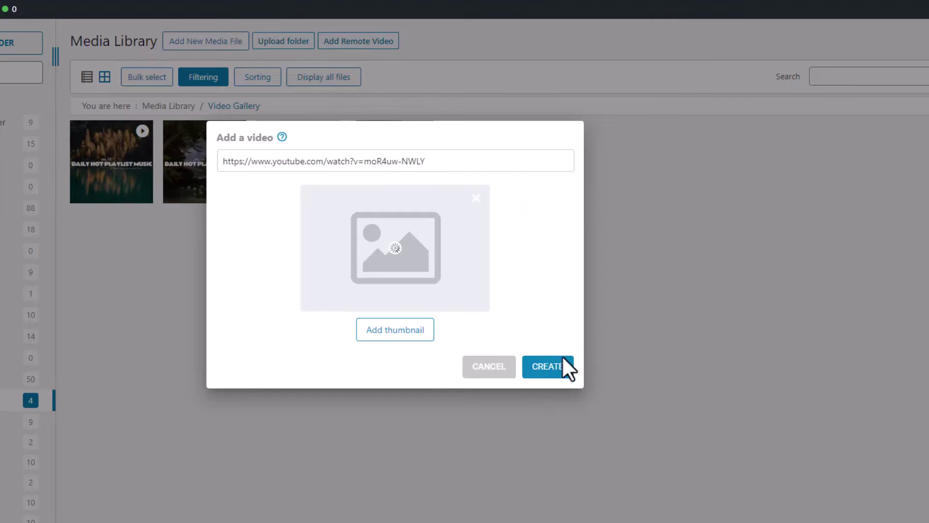
click(564, 367)
click(388, 43)
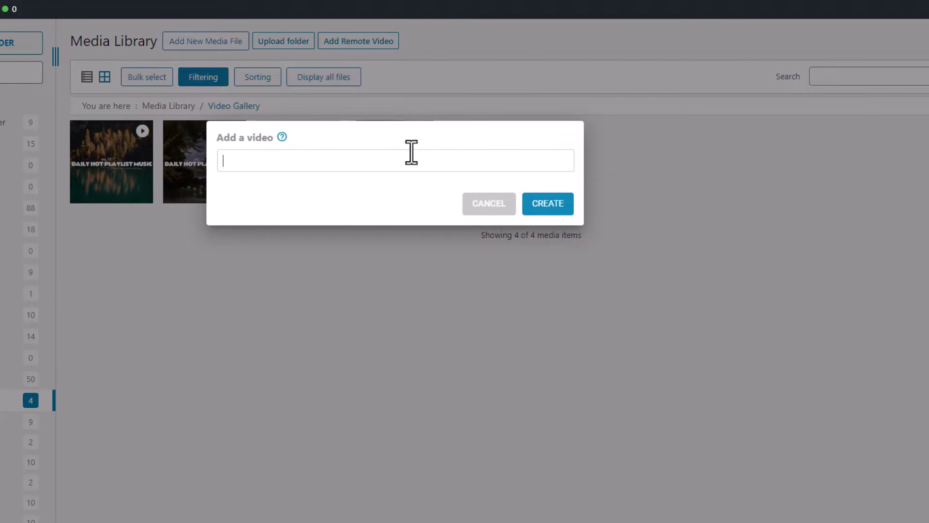
text(https://www.youtube.com/watch?v=3zh9Wb1KuW8)
click(554, 205)
click(559, 366)
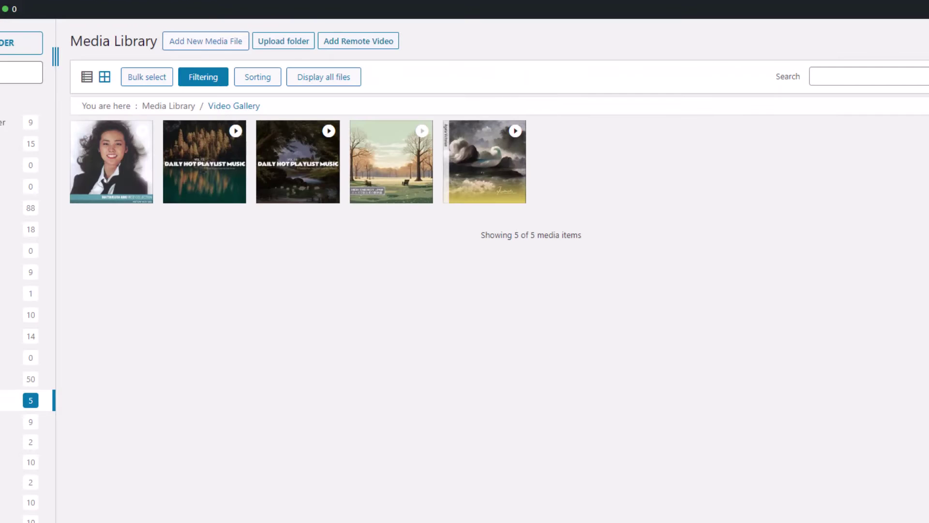
Add two more YouTube remote videos, bringing the Video Gallery folder to 8 items
click(369, 44)
text(https://www.youtube.com/watch?v=9LW9DpmhrPE)
click(549, 204)
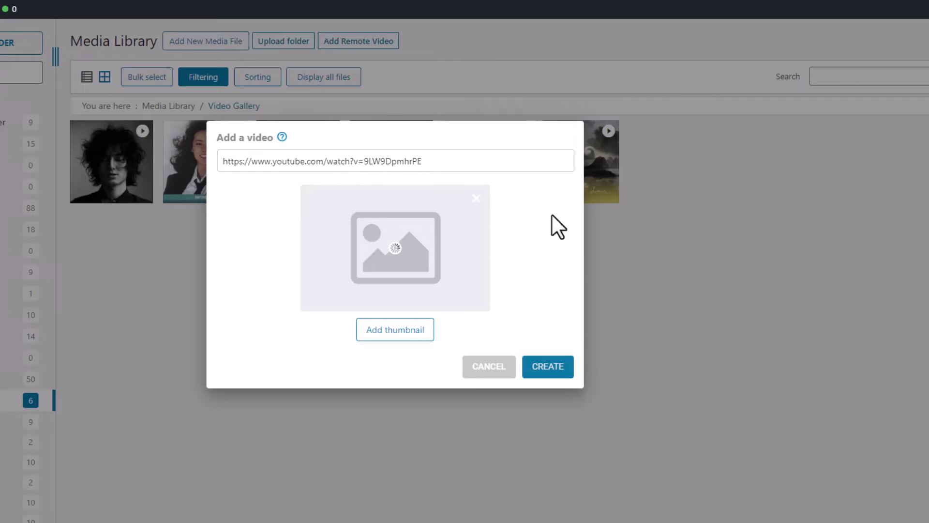
click(559, 367)
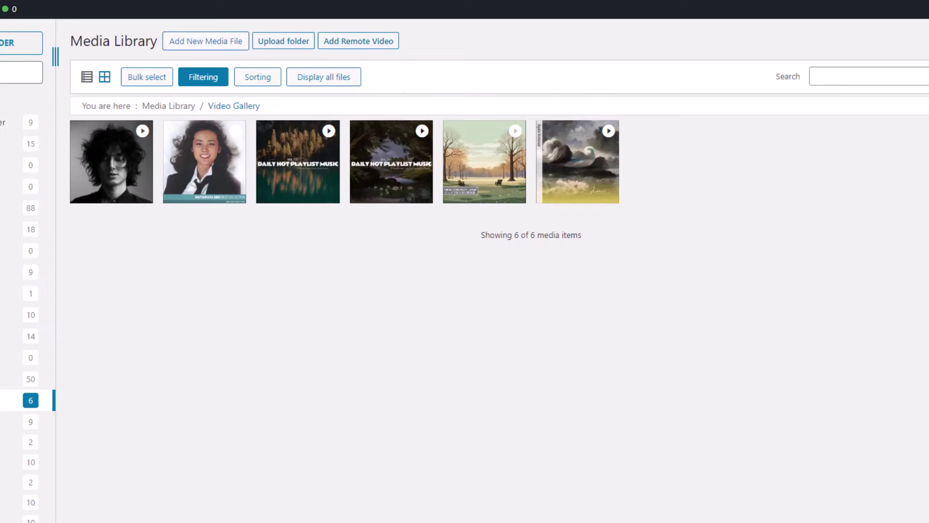
click(382, 44)
text(https://www.youtube.com/watch?v=0K7XA81_kXI)
click(540, 203)
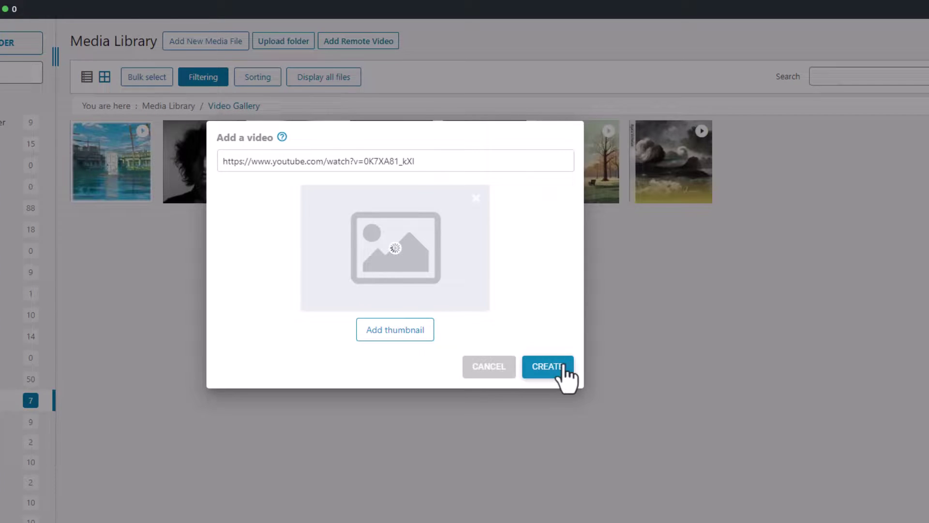
click(563, 367)
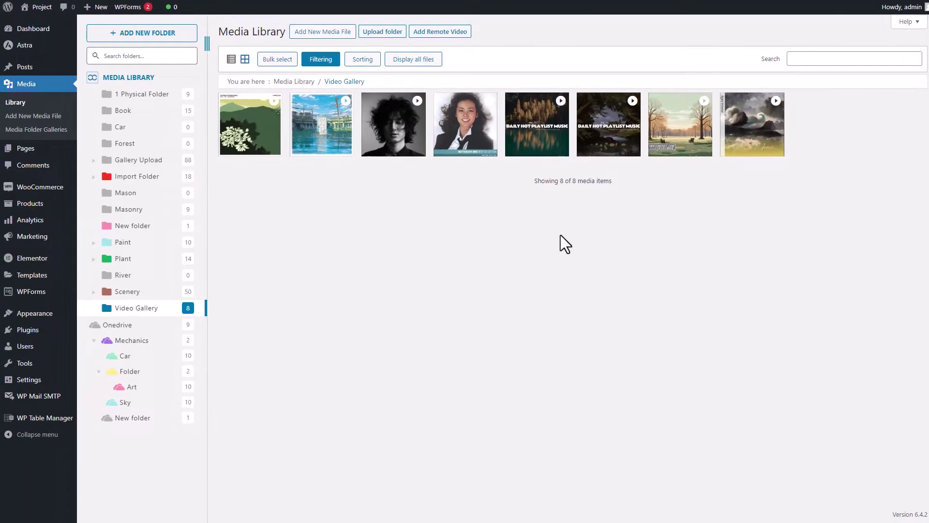
Add a new section and drop in the WP Media Folder Gallery widget found by searching 'wf'
click(541, 135)
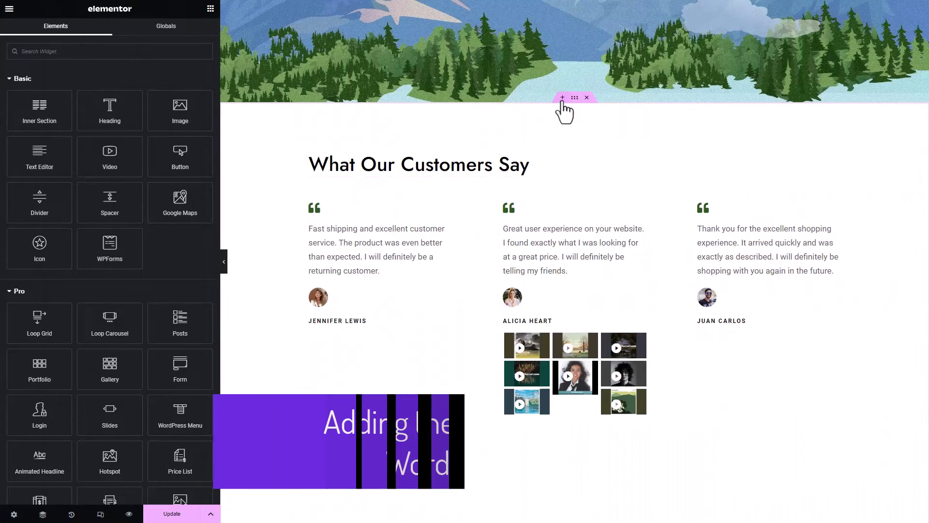
click(563, 98)
scroll(614, 249, up, 4)
scroll(609, 353, down, 2)
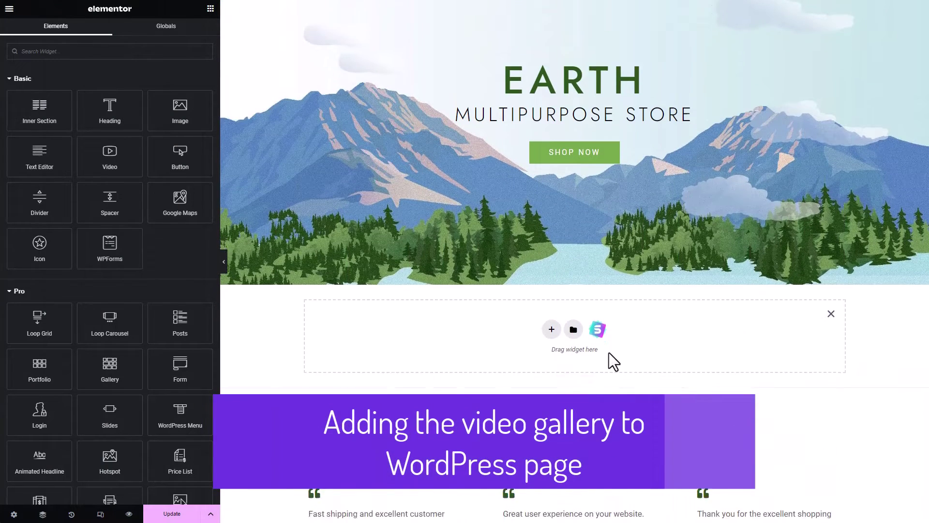
click(120, 52)
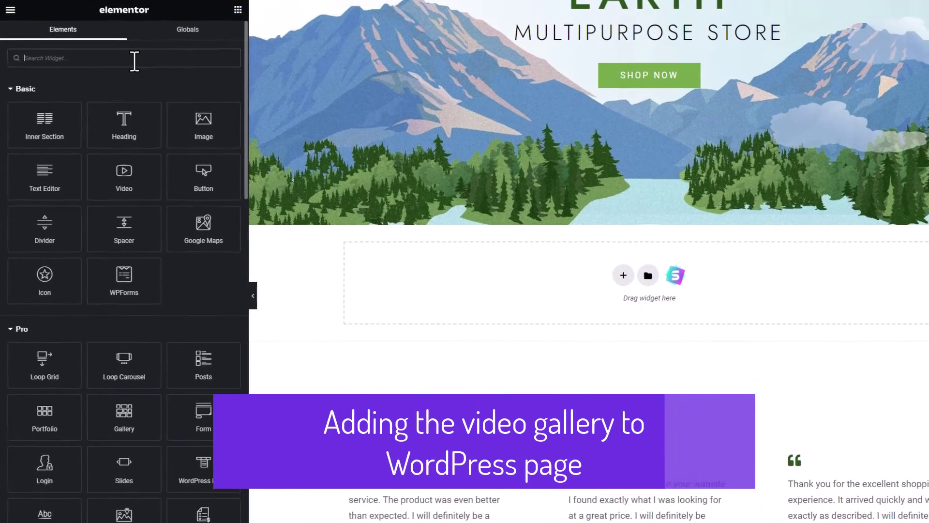
text(wf)
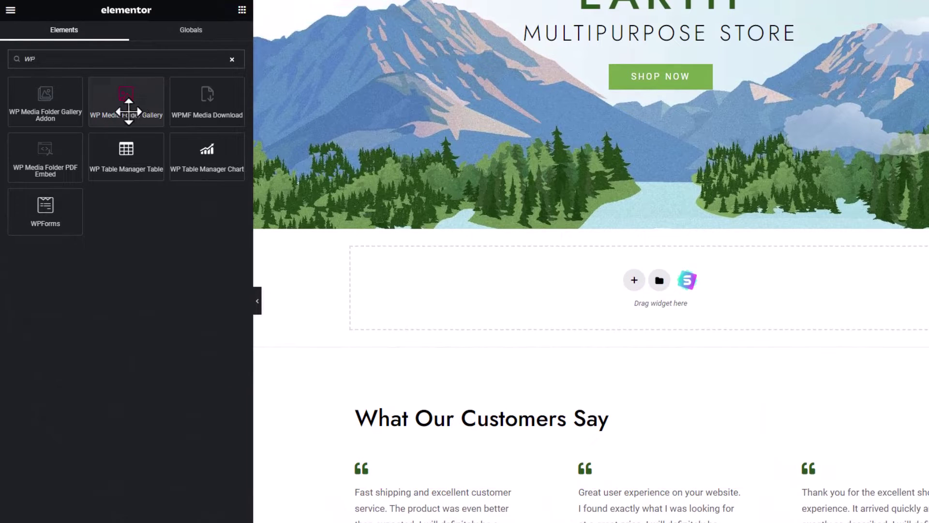
drag(128, 112, 543, 324)
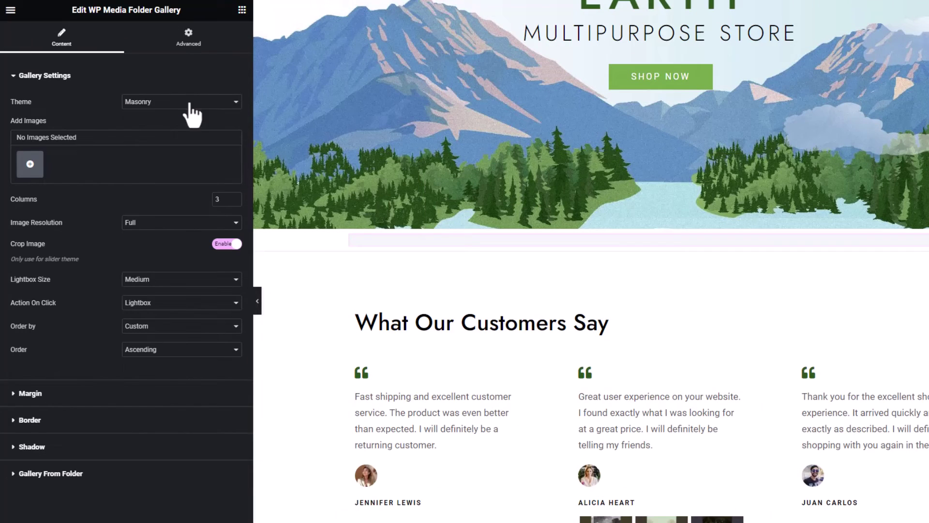
Set the gallery theme to Default and enable Gallery From Folder using the Video Gallery folder
click(192, 104)
click(152, 116)
click(43, 498)
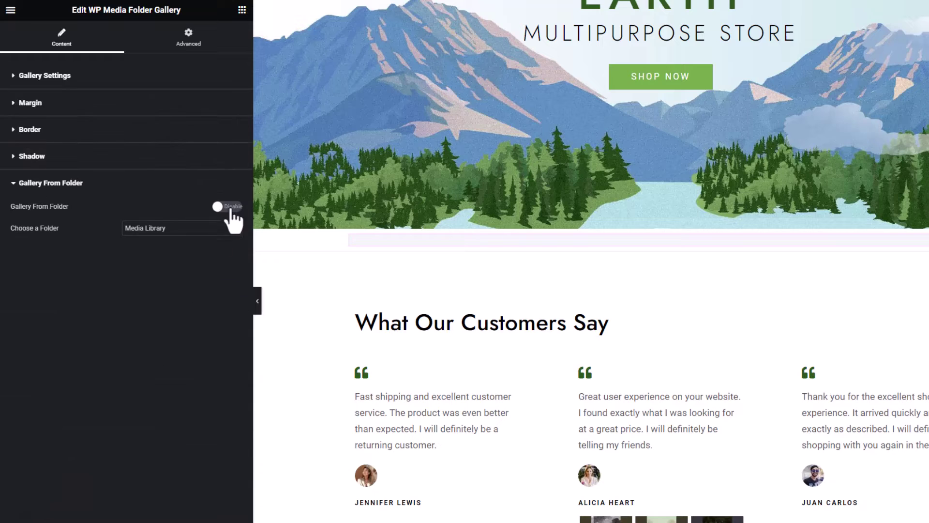
click(227, 207)
click(203, 230)
scroll(177, 338, down, 5)
click(162, 403)
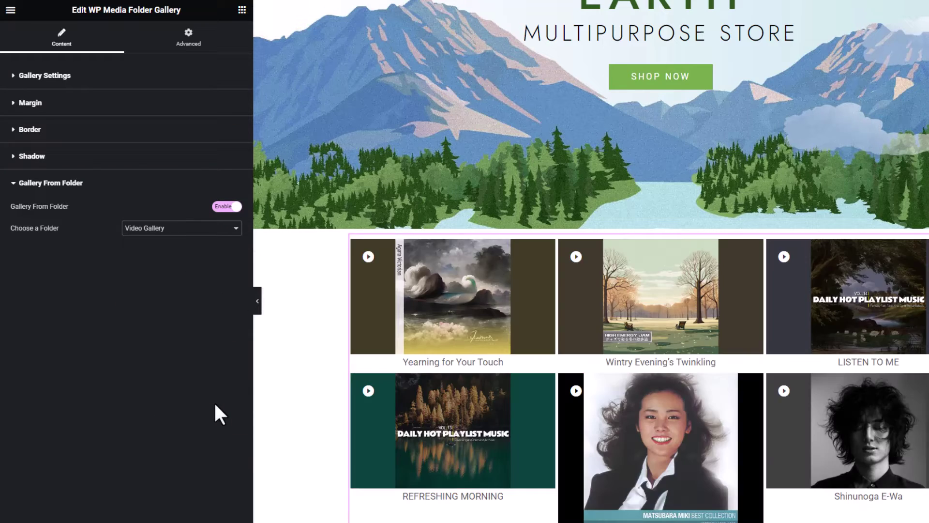
Play the Yearning for Your Touch and Wintry Evening's Twinkling videos in the lightbox
scroll(387, 322, down, 3)
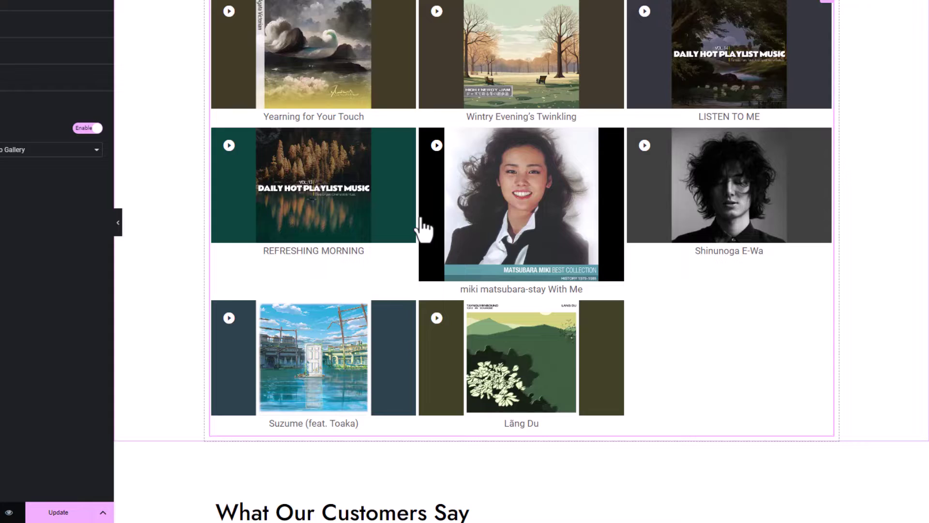
click(301, 79)
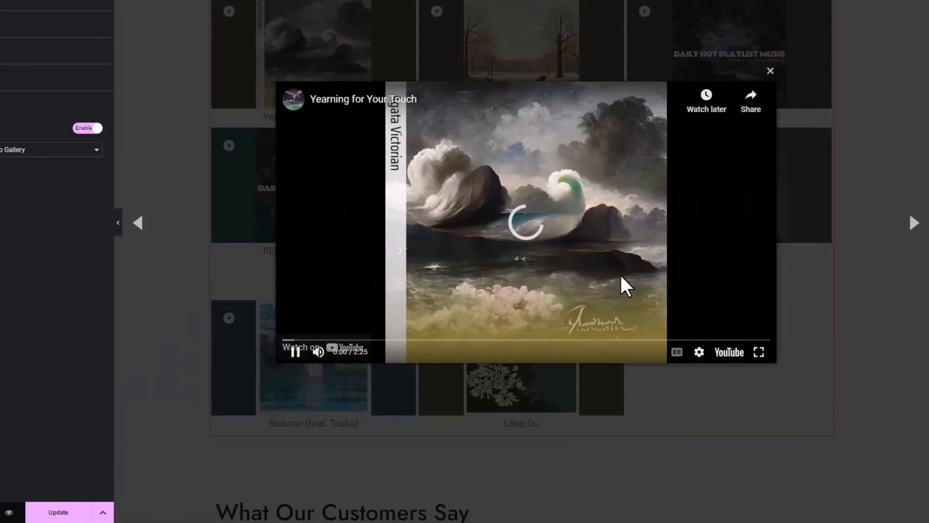
click(771, 70)
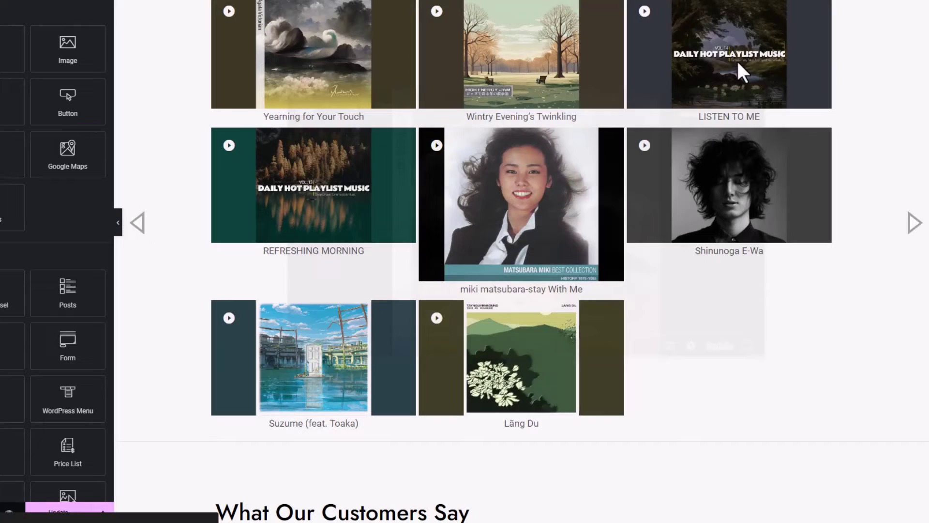
click(513, 50)
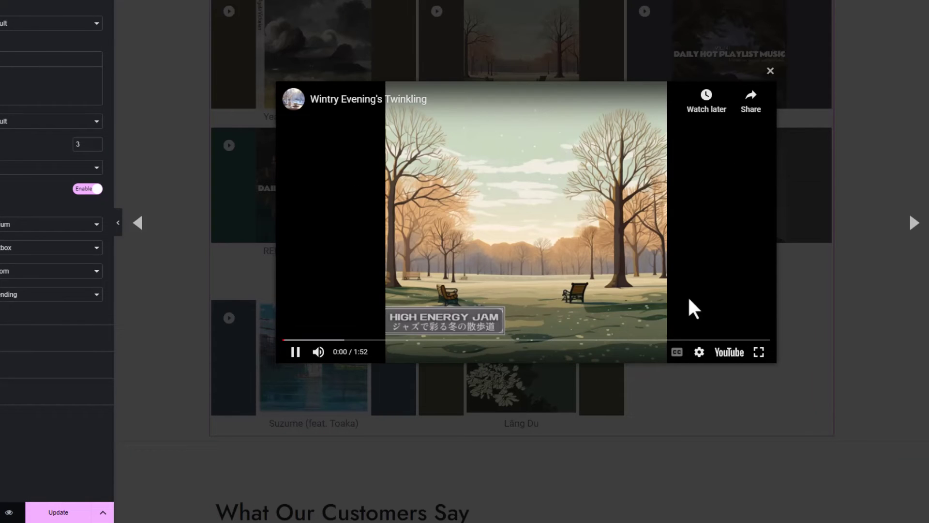
click(810, 303)
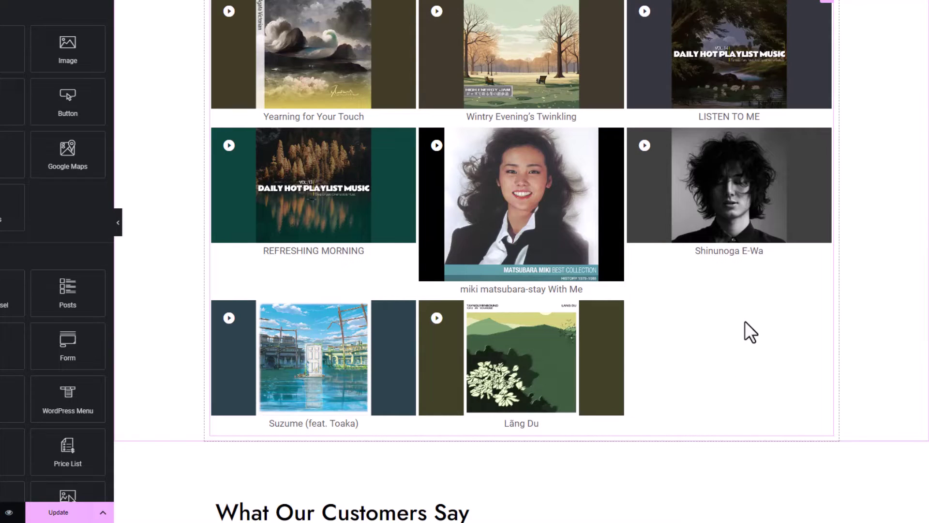
Play the miki matsubara-stay With Me video, then bring up the gallery widget's settings
click(550, 213)
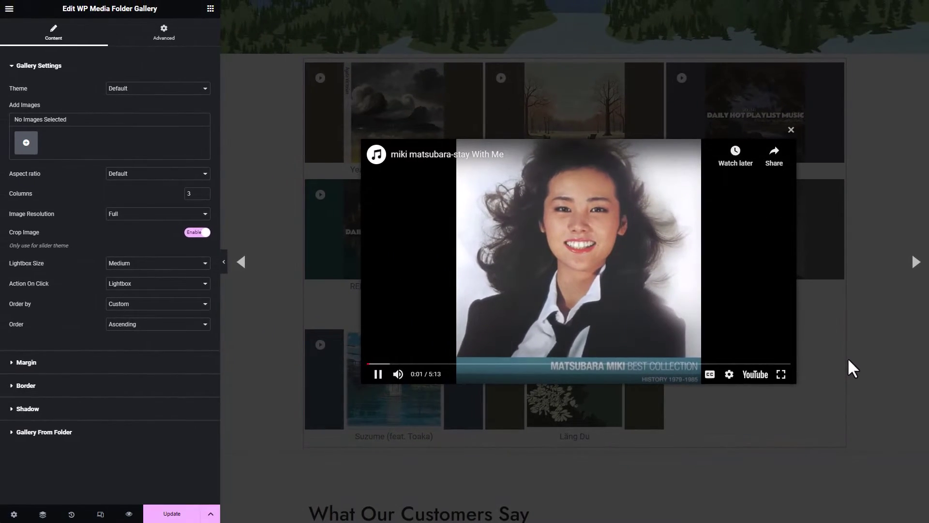
click(848, 358)
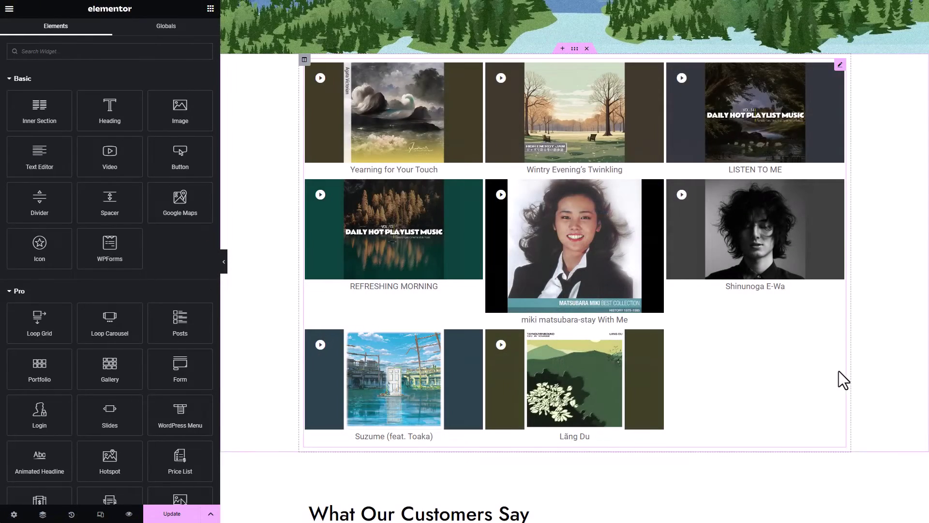
click(835, 368)
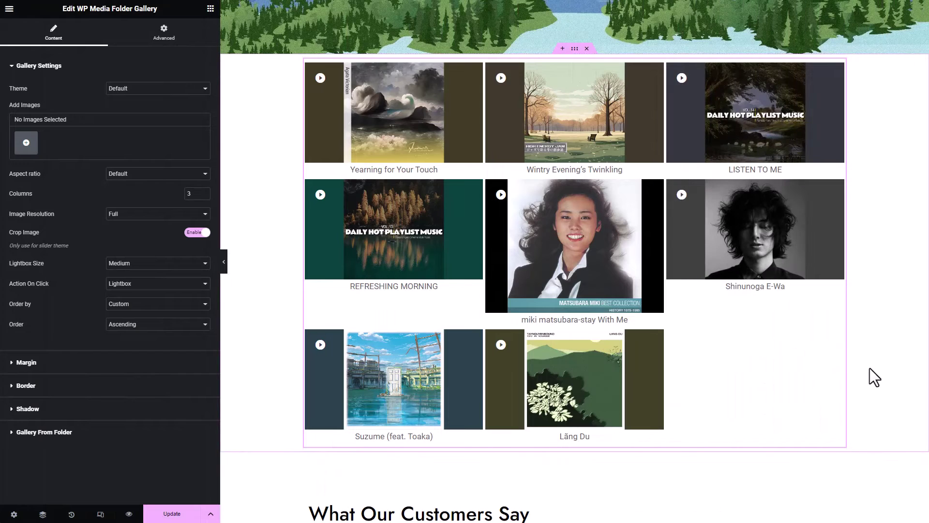
scroll(876, 370, up, 1)
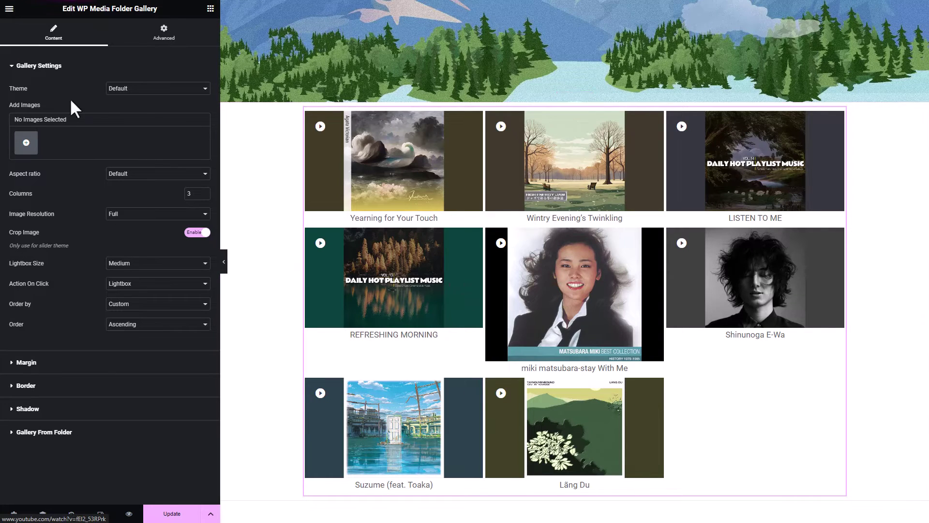
Try the Masonry and Portfolio gallery themes, then settle on the Slider theme
click(143, 90)
click(141, 106)
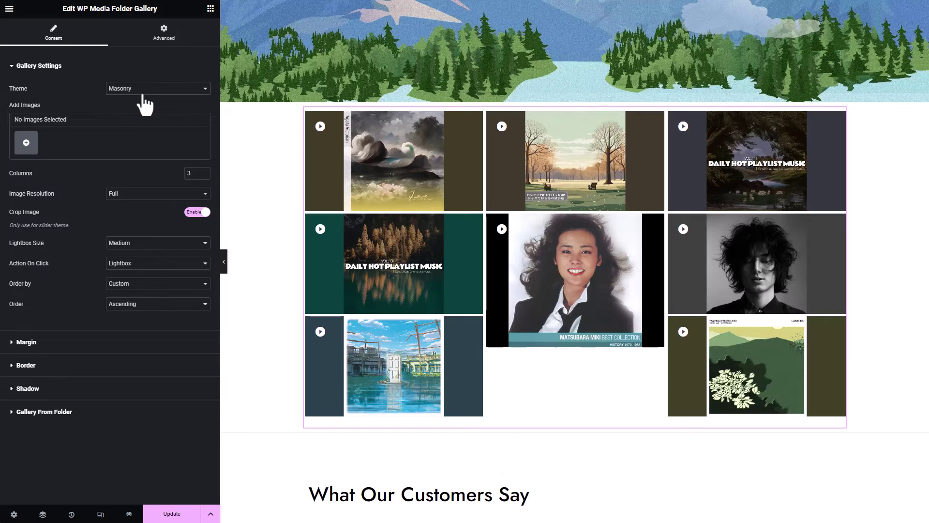
click(140, 93)
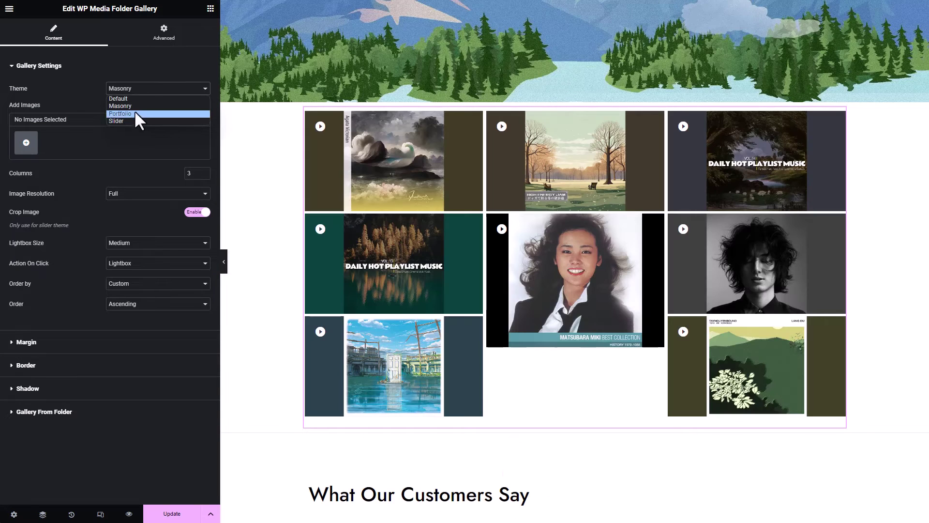
click(138, 112)
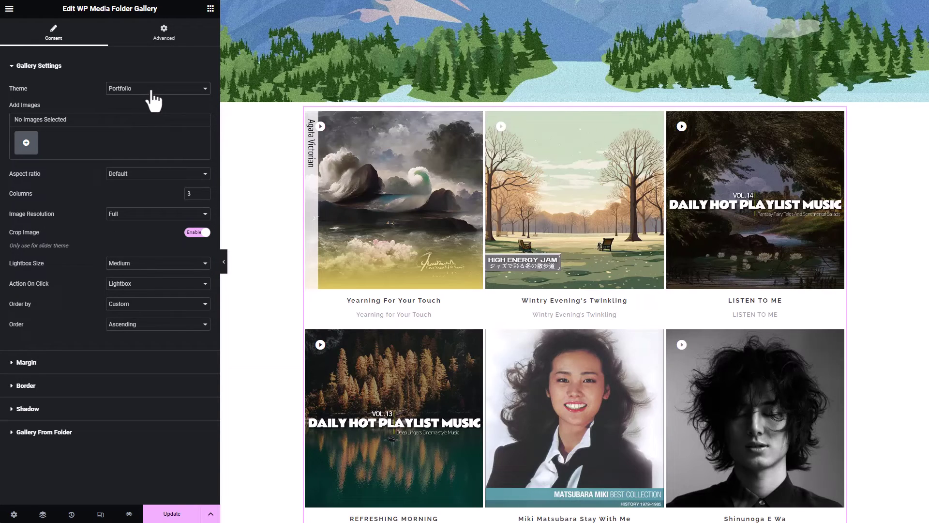
click(150, 92)
scroll(522, 261, down, 2)
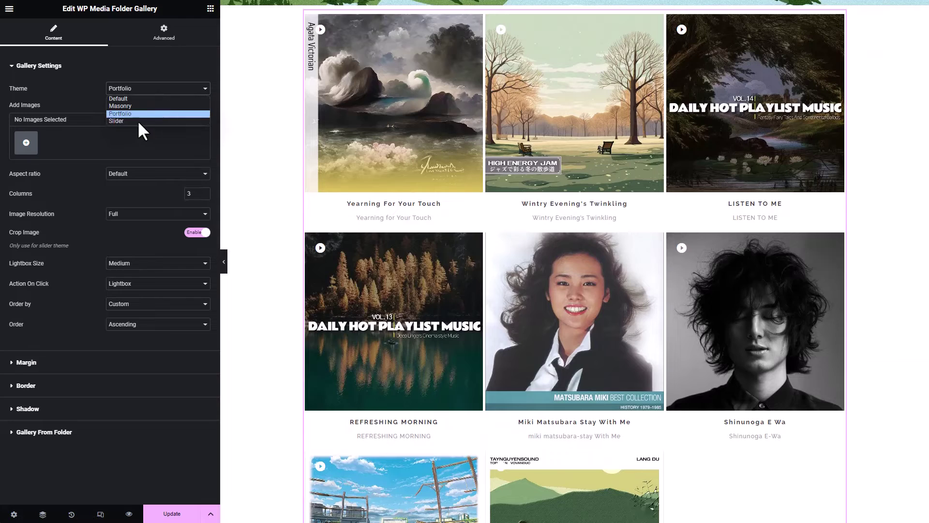
click(139, 121)
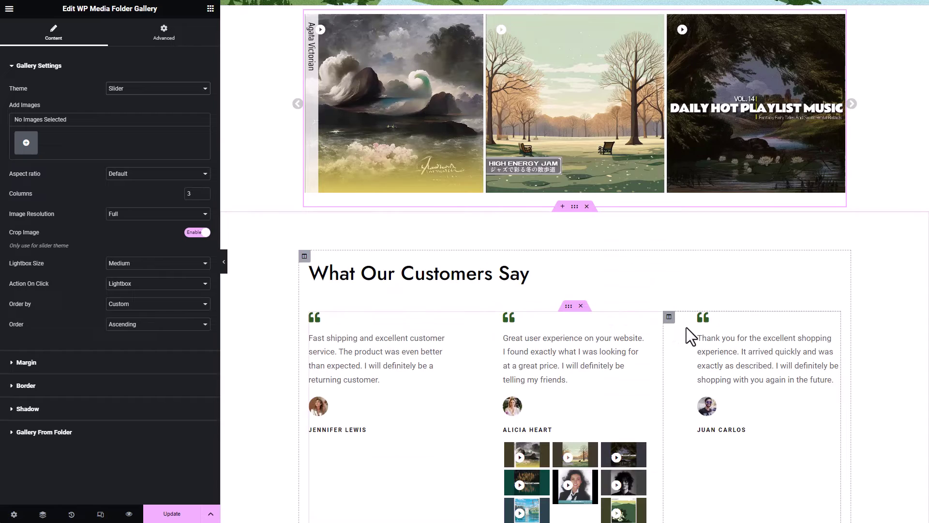
Advance the slider through the videos and expand the Margin, Border and Shadow options
scroll(687, 332, up, 2)
click(852, 201)
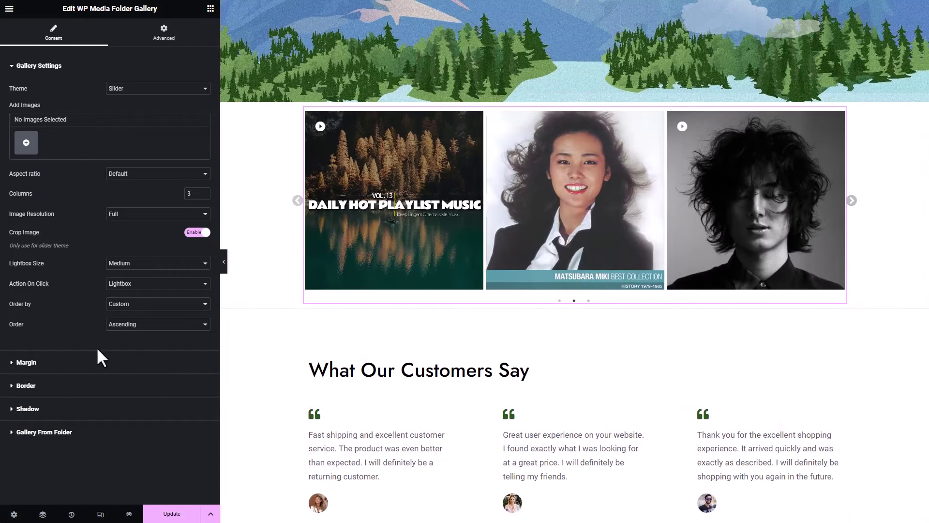
click(50, 366)
click(40, 151)
click(34, 235)
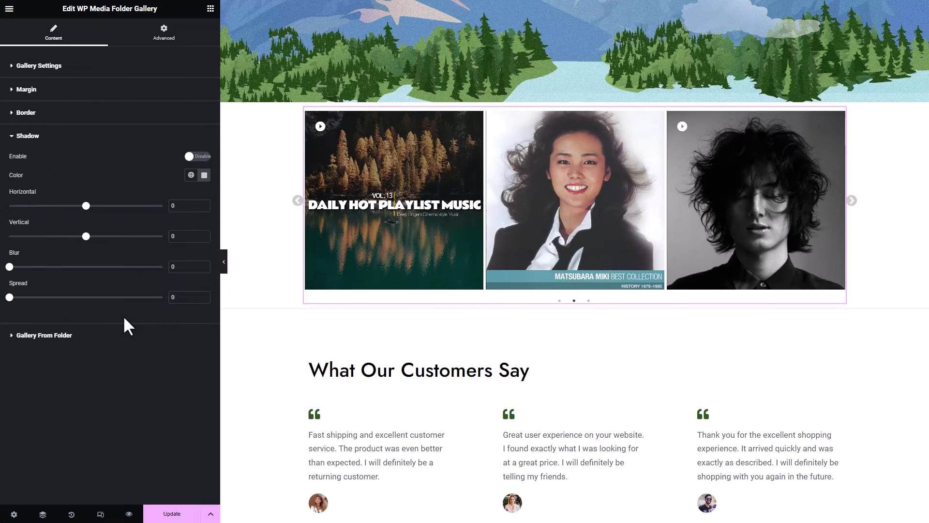
click(852, 200)
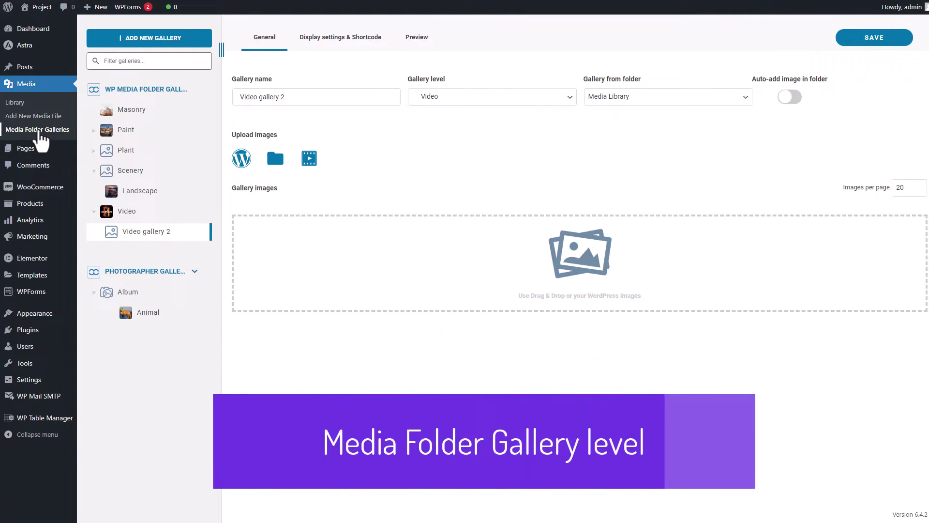
Set the gallery level to Video gallery 2
click(463, 99)
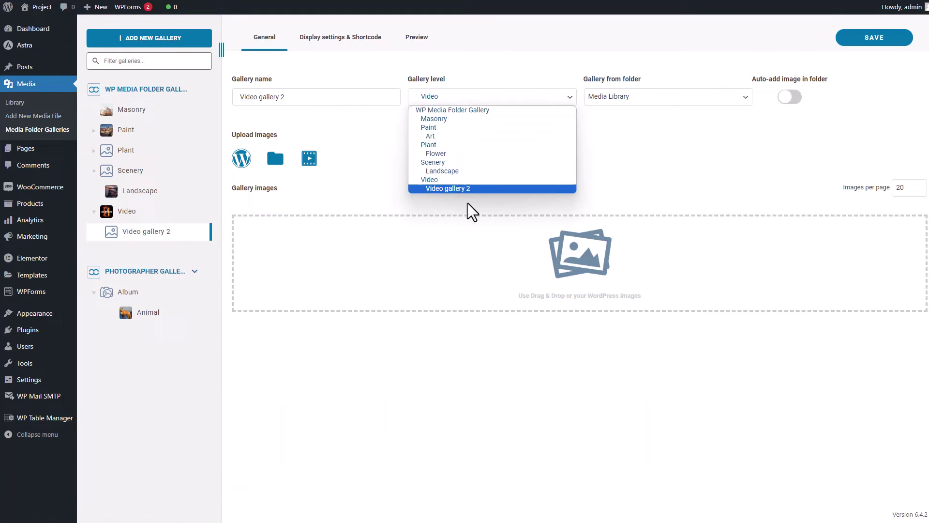
click(684, 201)
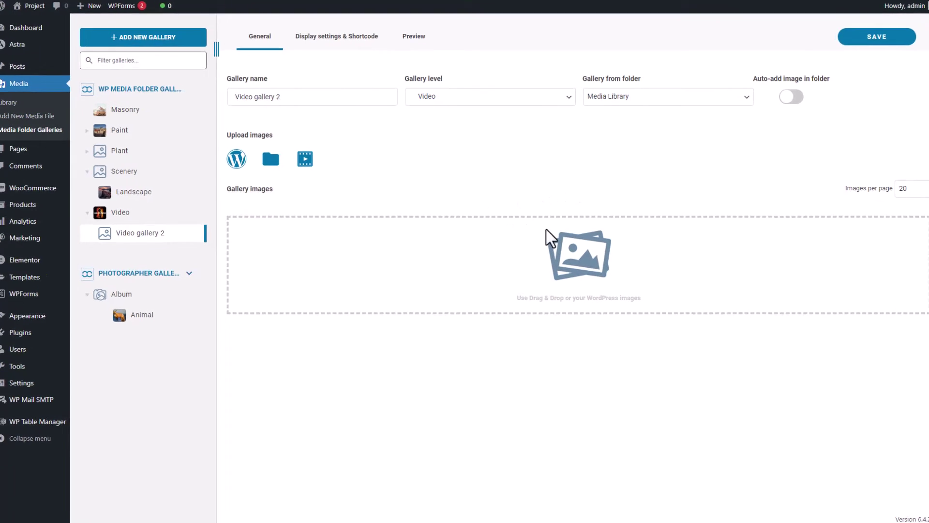
click(464, 98)
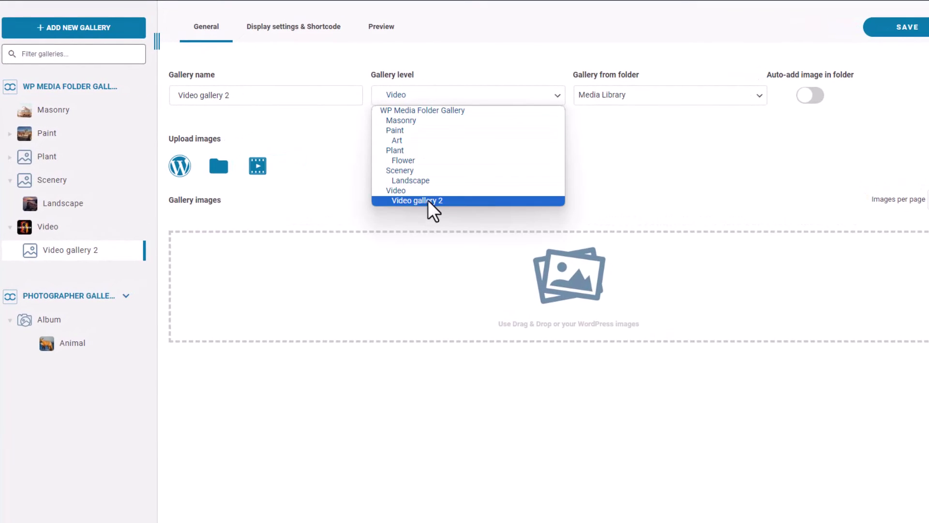
click(295, 207)
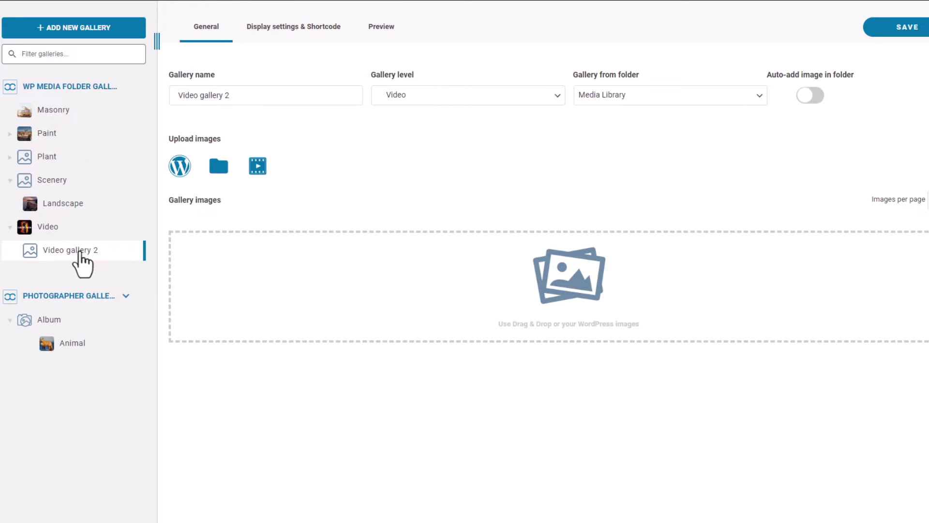
click(468, 96)
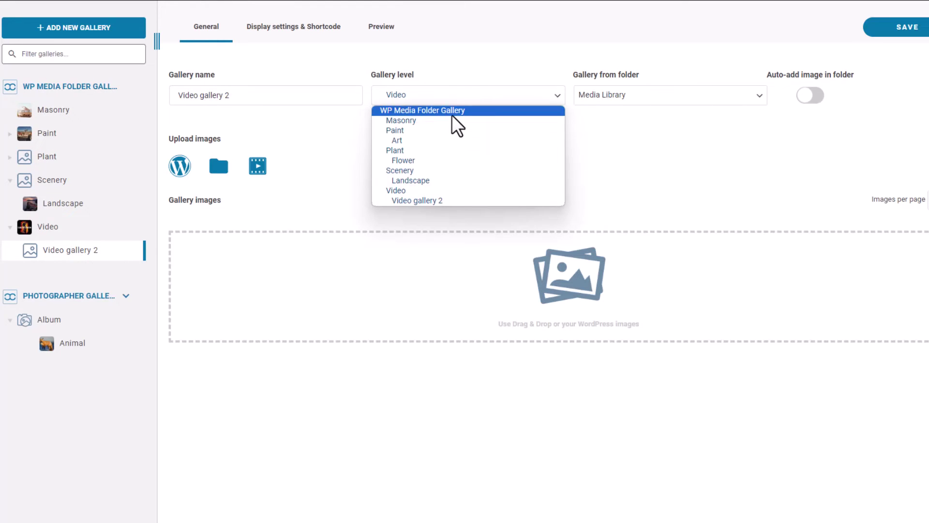
click(436, 201)
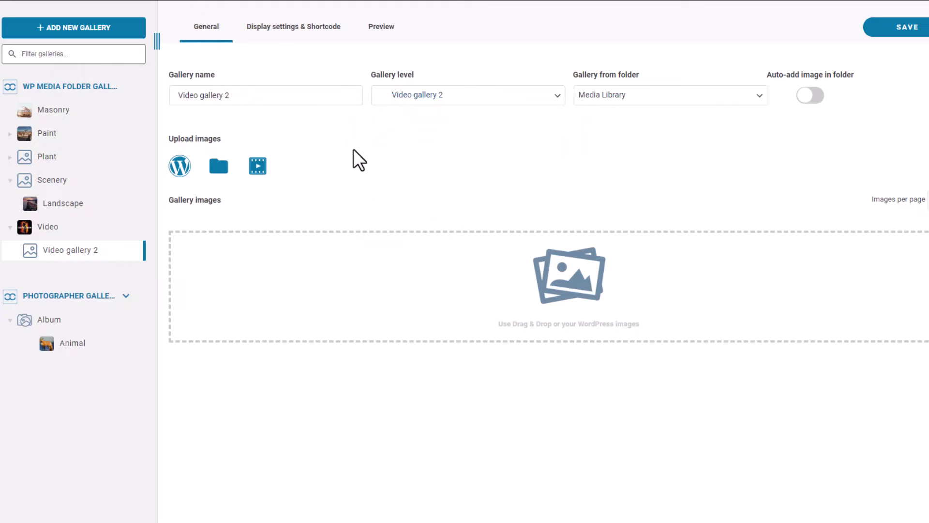
Link the gallery to the Video Gallery folder and turn on Auto-add image in folder
click(730, 99)
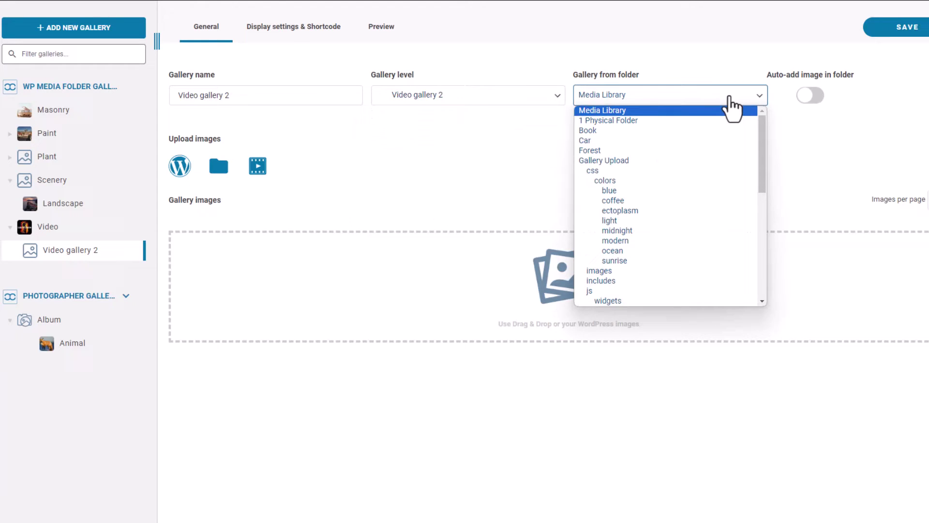
scroll(660, 242, down, 5)
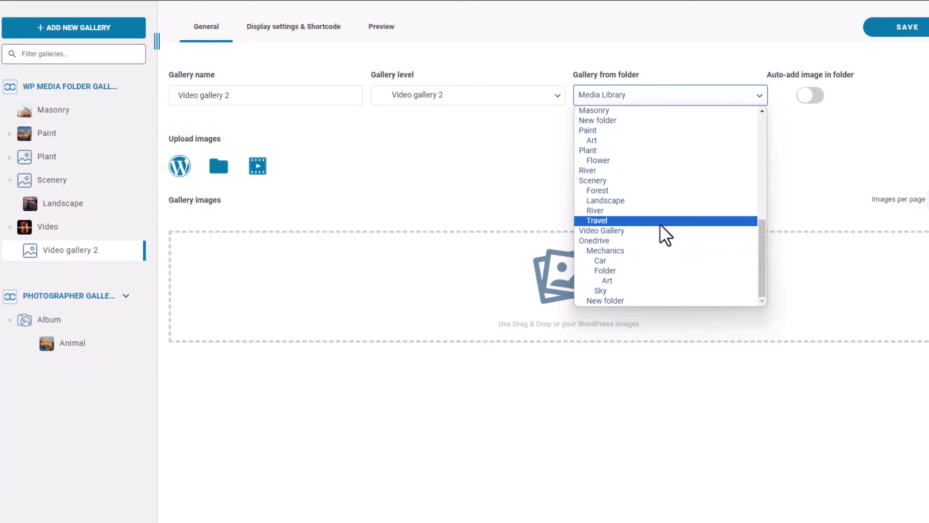
click(658, 231)
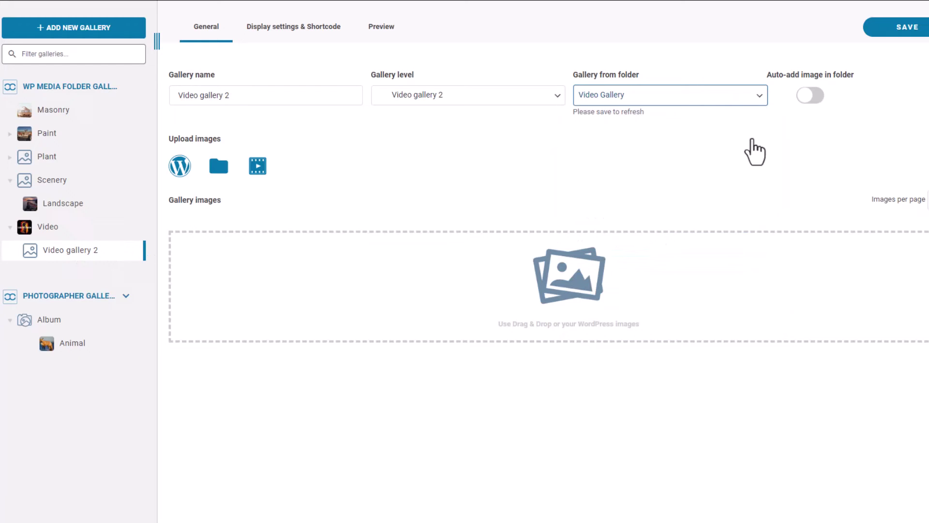
click(810, 97)
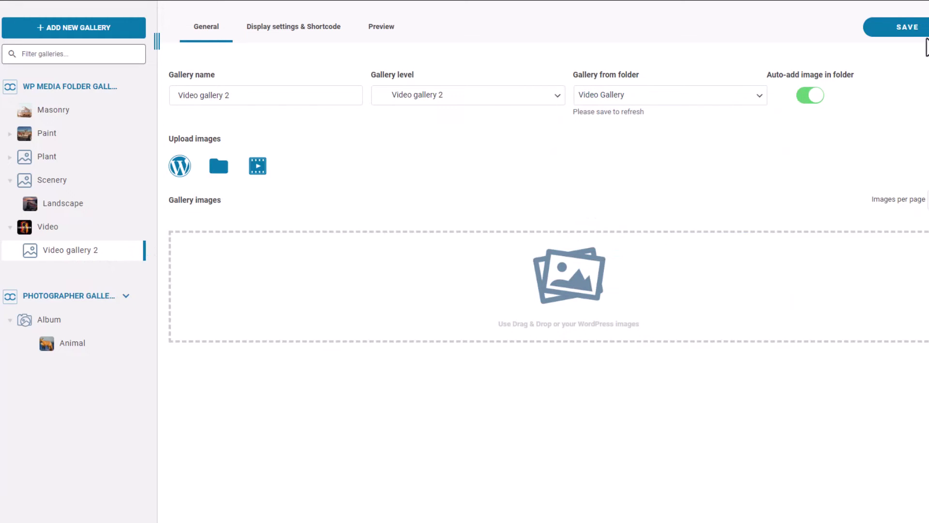
Save the Video gallery 2 settings
click(908, 30)
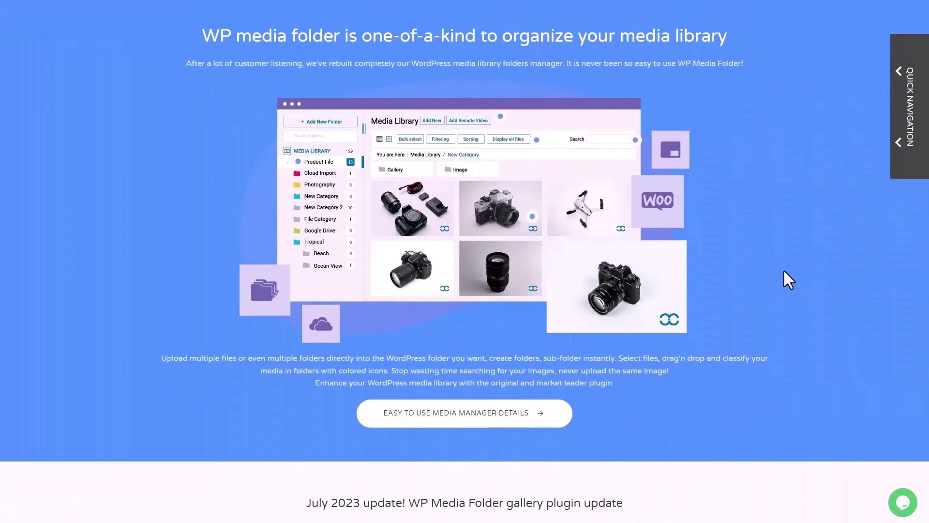
Scroll the WP Media Folder page down to the 'Sort & filter your WordPress media library' section
scroll(784, 272, down, 10)
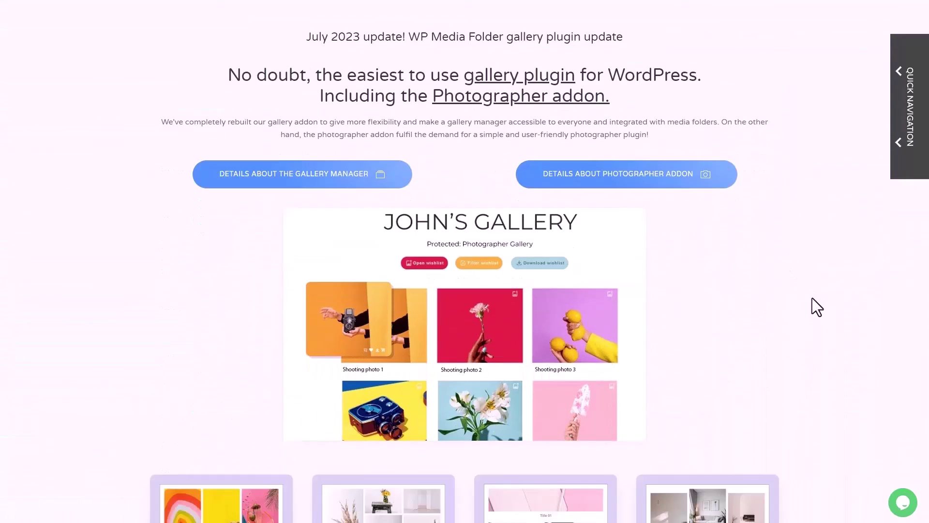
scroll(812, 297, down, 12)
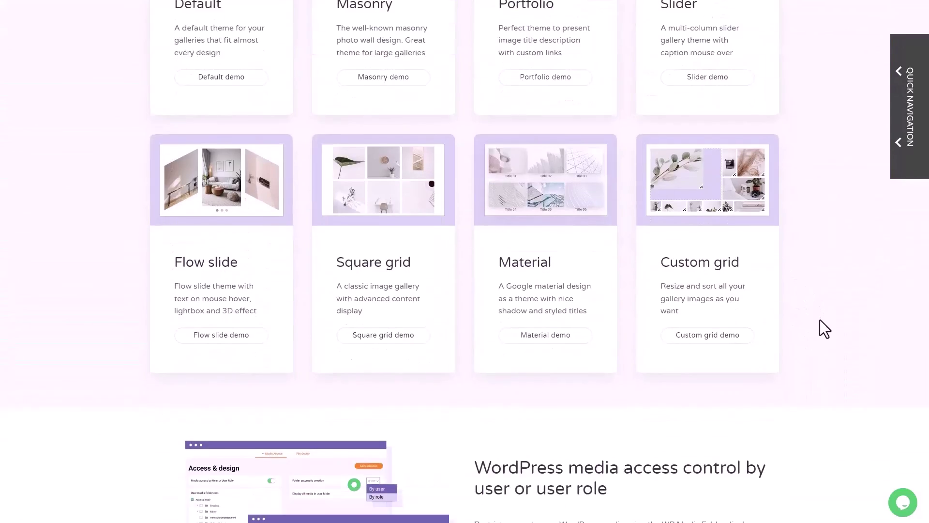
scroll(820, 319, down, 12)
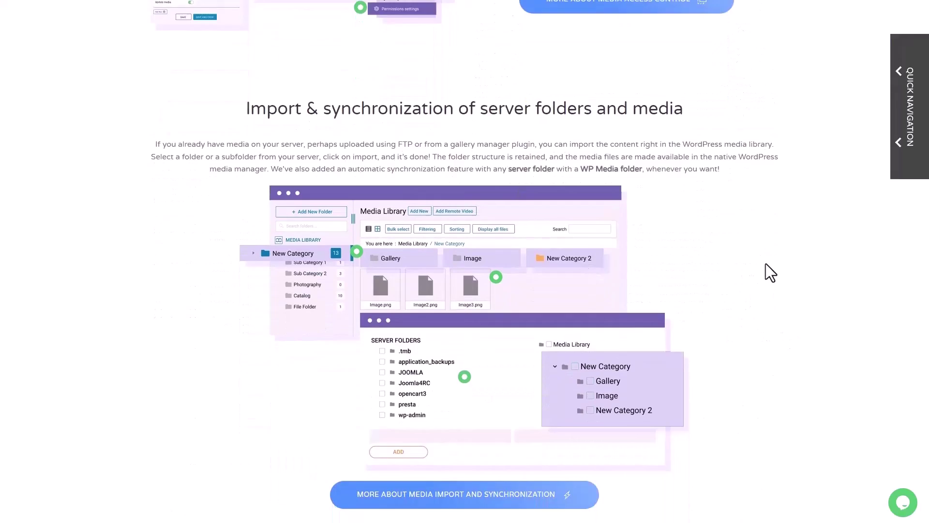
scroll(766, 264, down, 10)
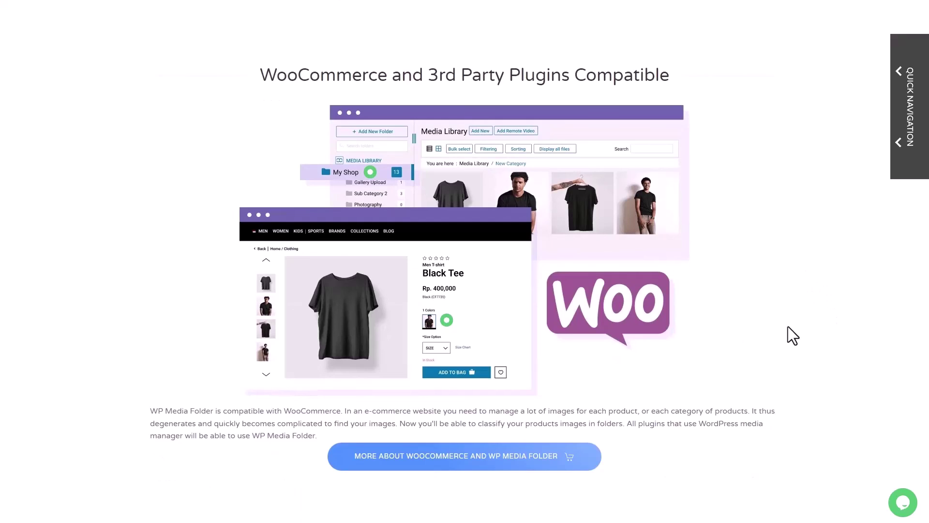
scroll(788, 326, down, 13)
scroll(770, 312, down, 11)
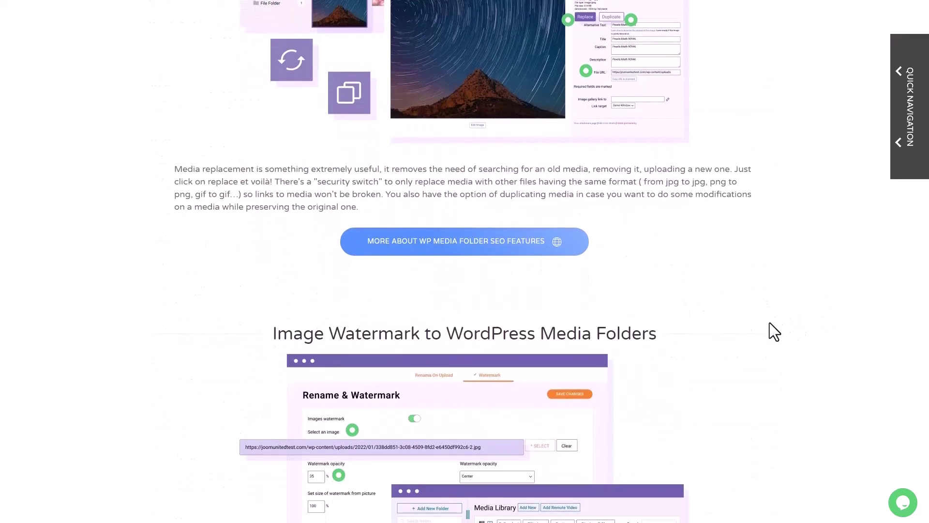
scroll(778, 279, down, 5)
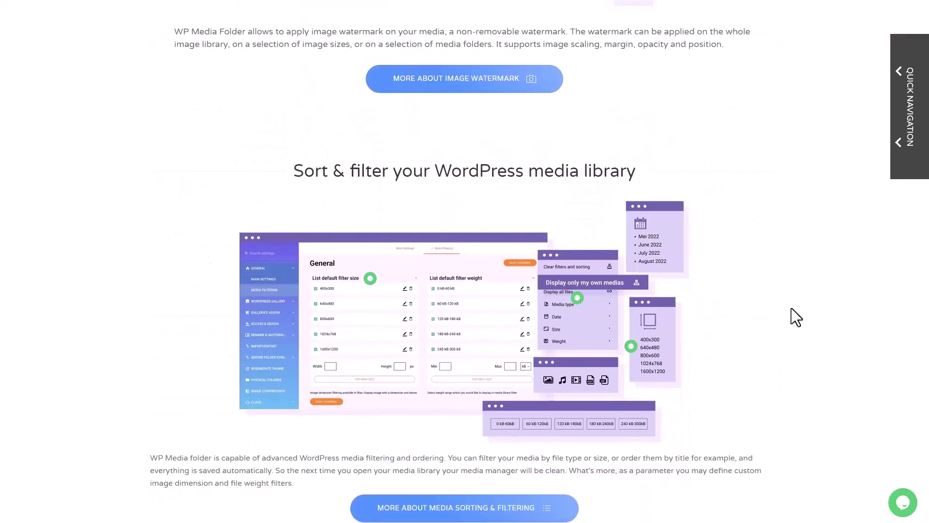